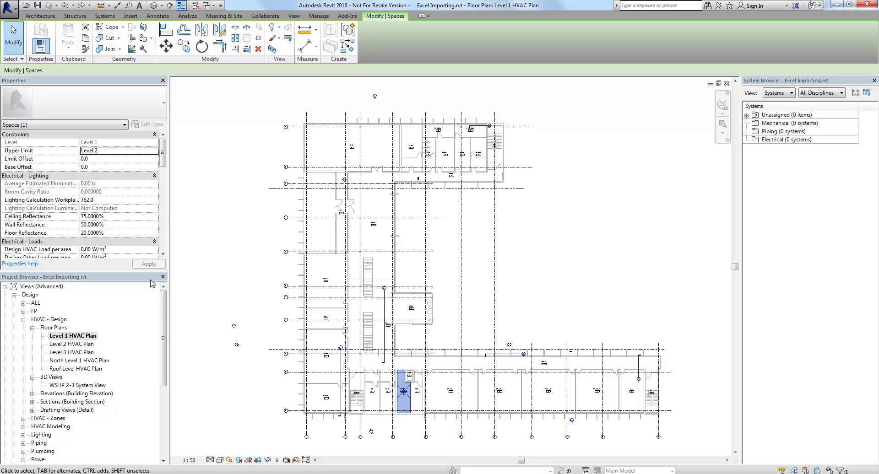
# Step: Review the area per person in the selected space's People settings under Energy Analysis, leaving the values unsaved
pyautogui.moveTo(162, 153); pyautogui.dragTo(161, 241)
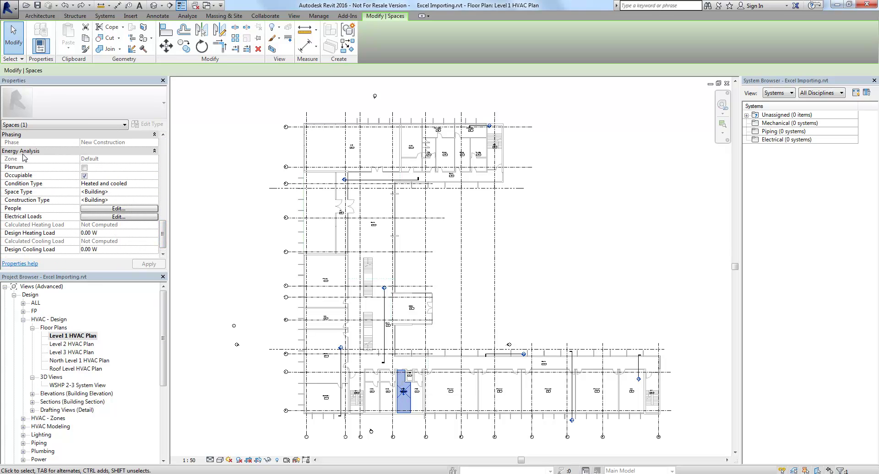
pyautogui.click(96, 210)
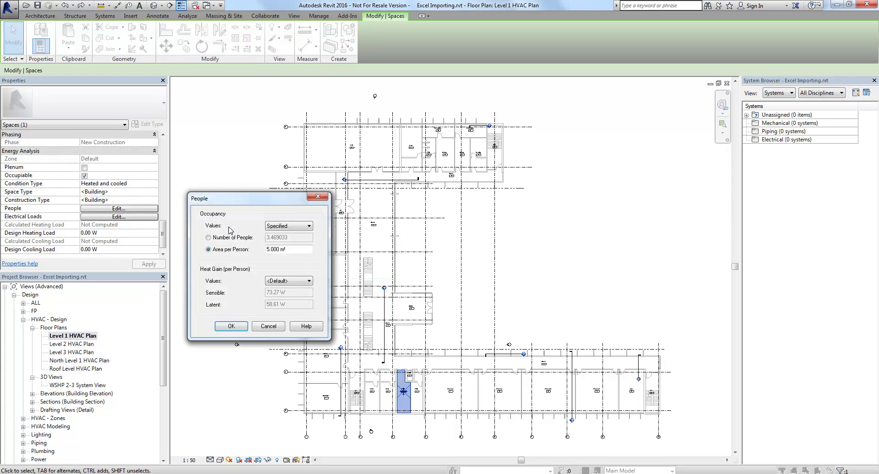
pyautogui.moveTo(309, 249); pyautogui.dragTo(252, 251)
pyautogui.click(269, 327)
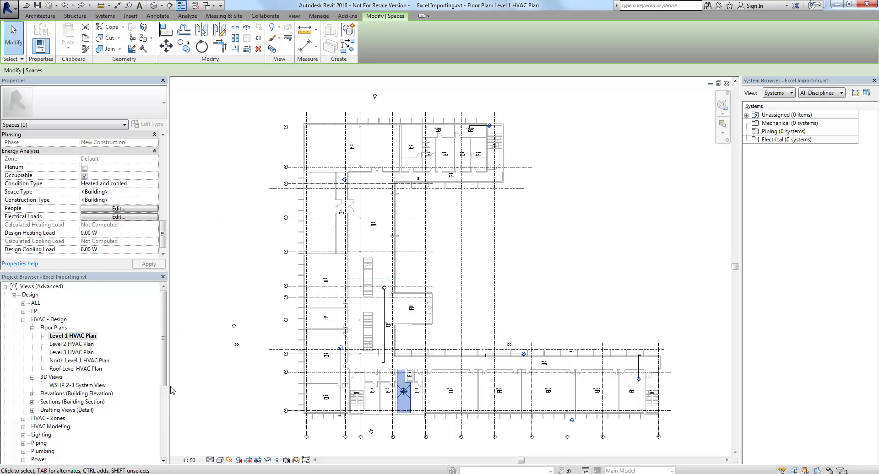
# Step: Deselect the space and open the Export Space Schedule
pyautogui.press('Escape')
pyautogui.scroll(-5, 162, 348)
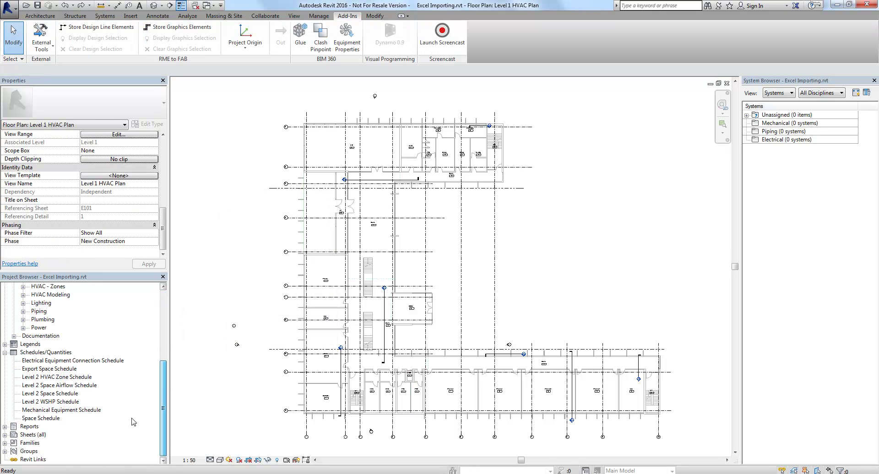
pyautogui.doubleClick(59, 369)
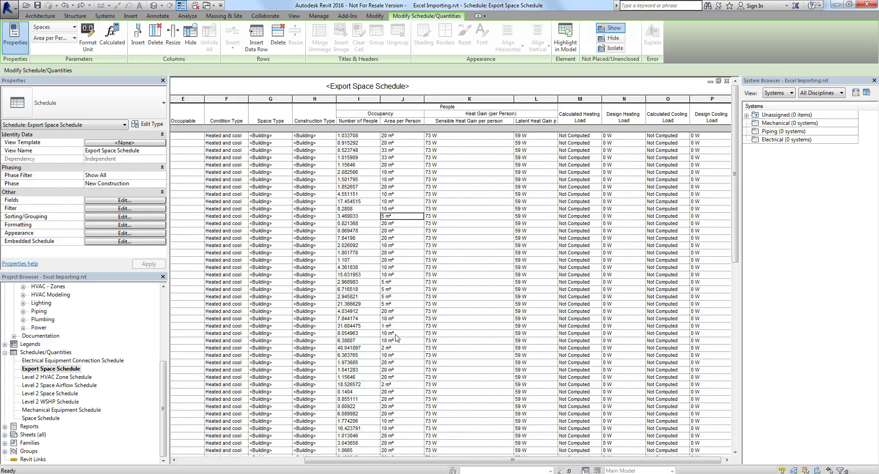
# Step: Switch to Dynamo and examine the Categories node at the start of the Excel Exporting graph
pyautogui.moveTo(295, 473)
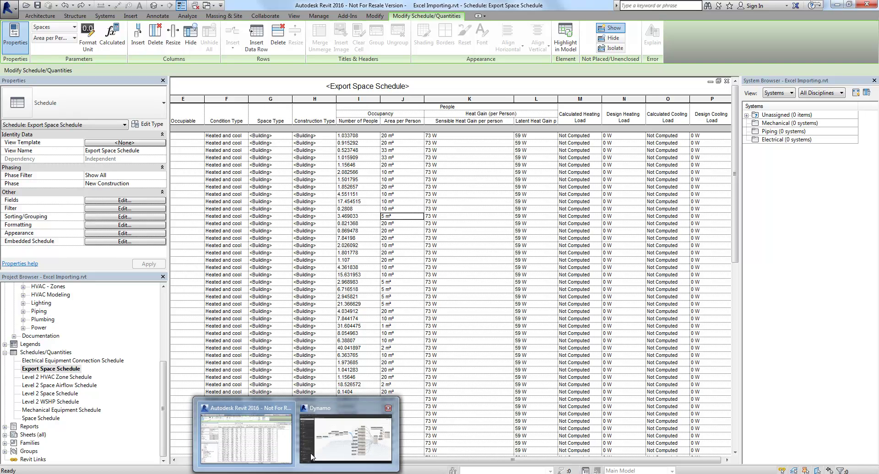
pyautogui.click(333, 443)
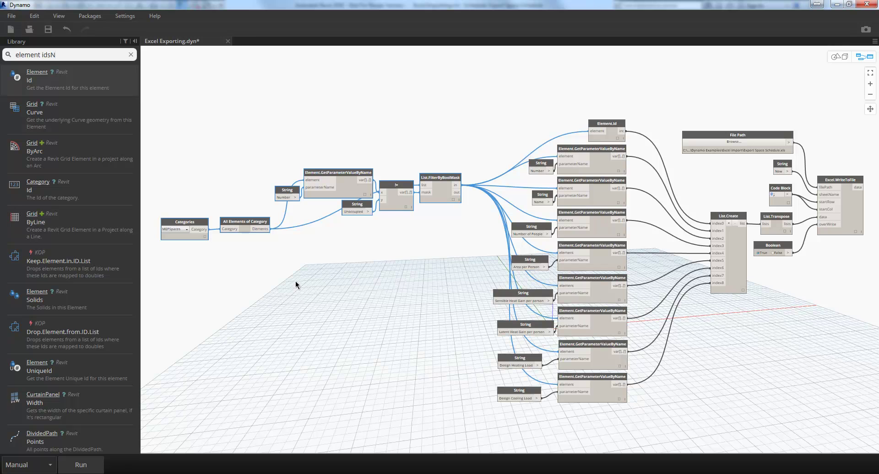
pyautogui.moveTo(292, 279); pyautogui.dragTo(544, 304, button='middle')
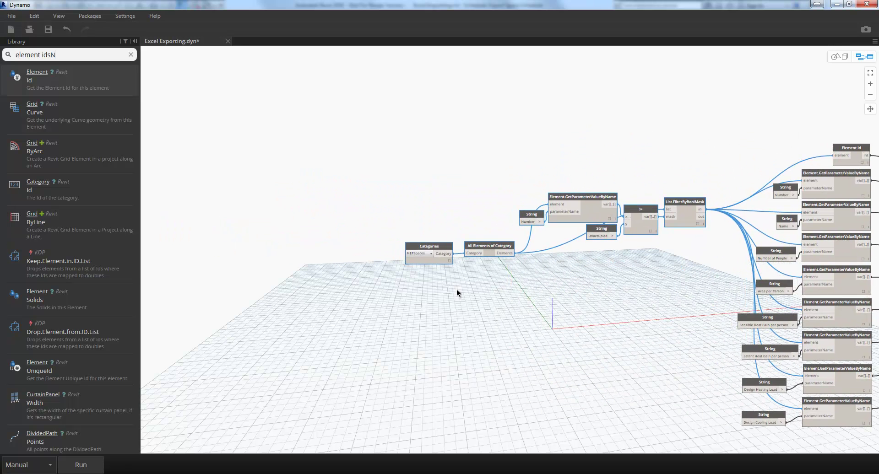
pyautogui.scroll(5, 414, 253)
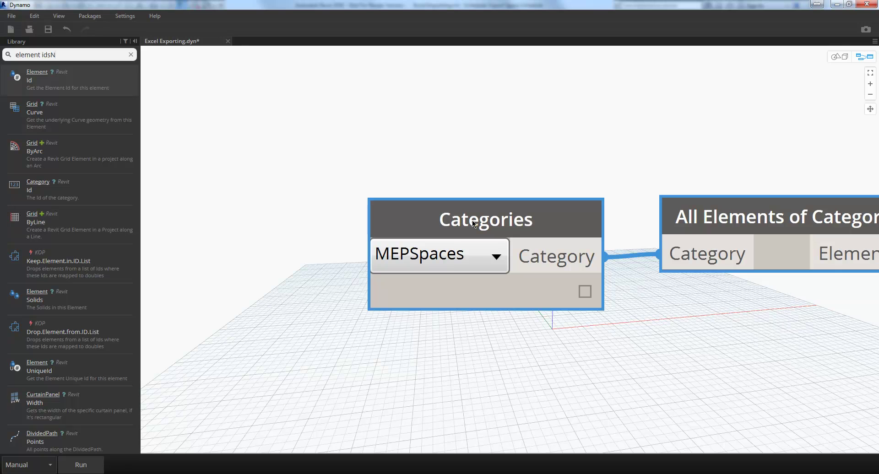
# Step: Add a second Categories node above the existing one and remove it again
pyautogui.rightClick(528, 127)
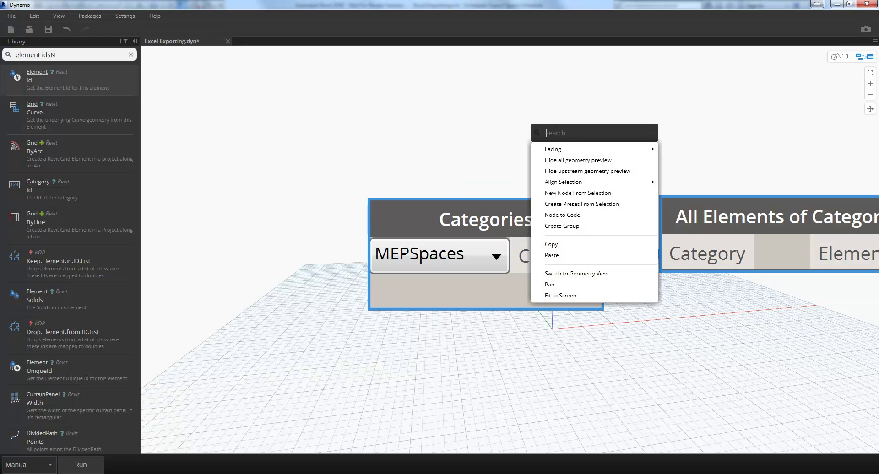
pyautogui.write('cate')
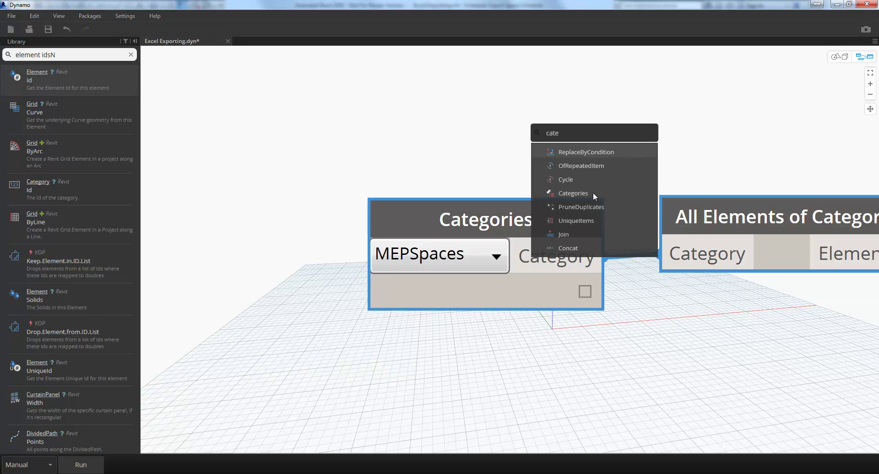
pyautogui.click(573, 193)
pyautogui.moveTo(721, 157); pyautogui.dragTo(533, 101)
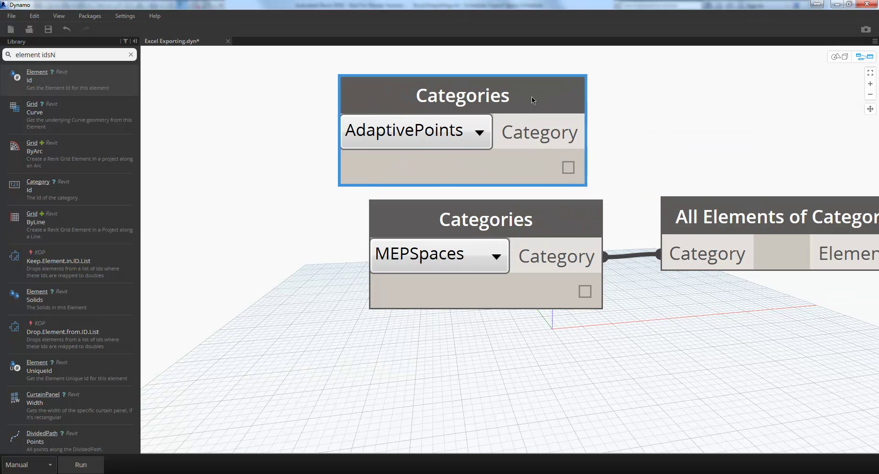
pyautogui.rightClick(566, 101)
pyautogui.click(577, 104)
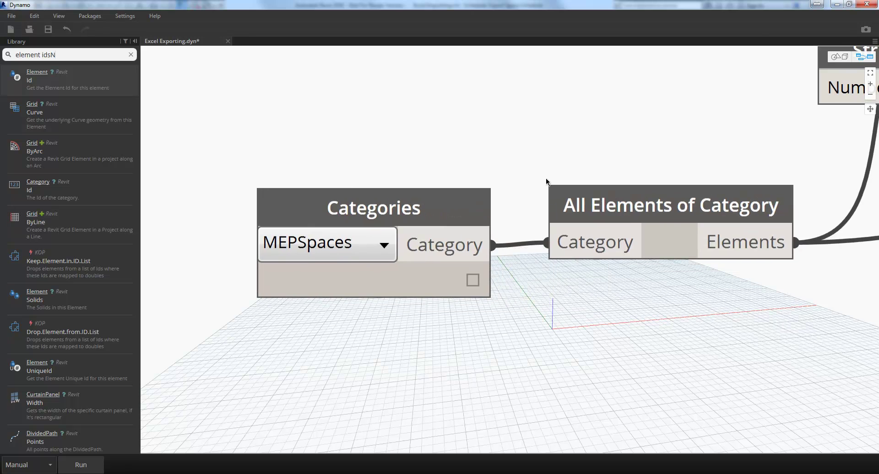
# Step: Move the != node and its Unoccupied String node down, clear of the wire feeding List.FilterByBoolMask
pyautogui.moveTo(691, 297); pyautogui.dragTo(322, 388, button='middle')
pyautogui.scroll(-2, 603, 238)
pyautogui.moveTo(603, 238); pyautogui.dragTo(353, 300, button='middle')
pyautogui.scroll(-3, 355, 296)
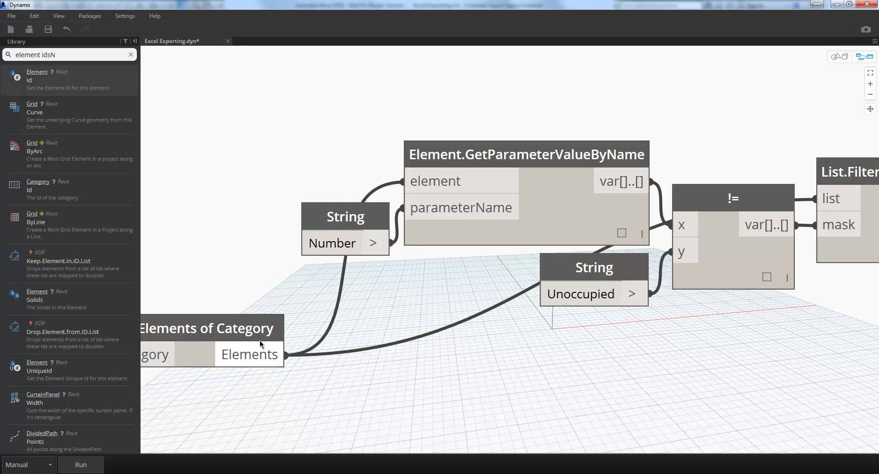
pyautogui.moveTo(559, 372); pyautogui.dragTo(417, 341, button='middle')
pyautogui.click(565, 211)
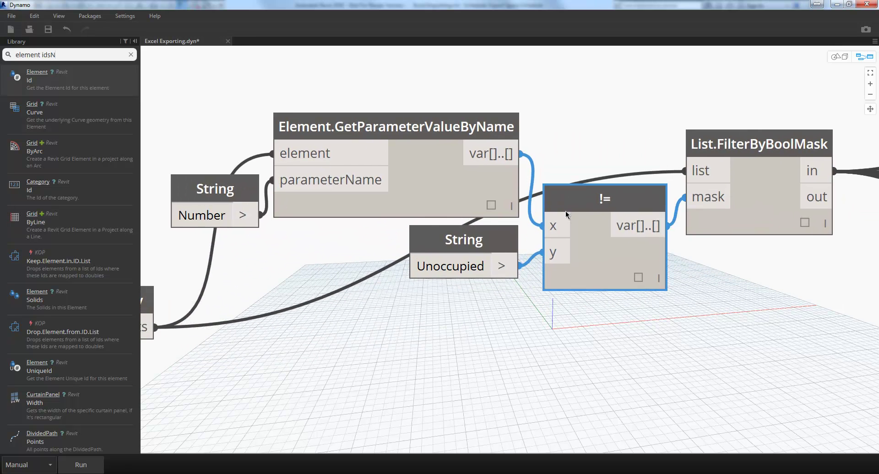
pyautogui.moveTo(565, 210); pyautogui.dragTo(568, 254)
pyautogui.moveTo(489, 243); pyautogui.dragTo(471, 304)
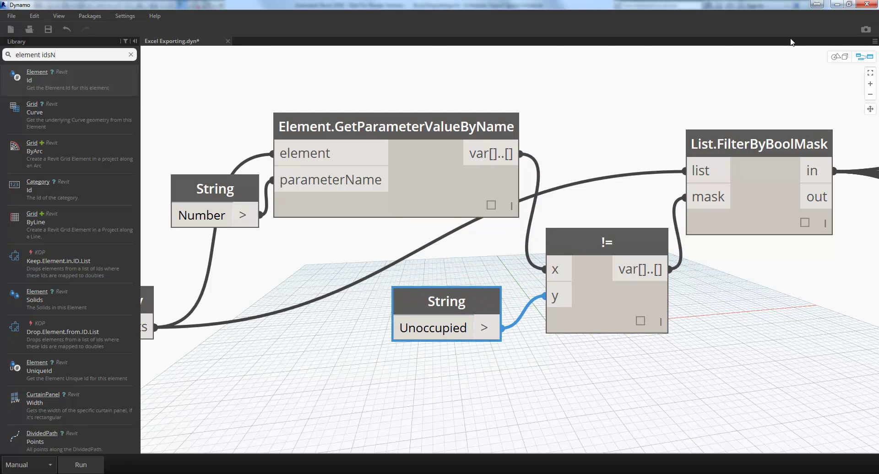
# Step: Check the Number and Name columns of the Export Space Schedule in Revit for Unoccupied spaces and return to Dynamo
pyautogui.click(837, 4)
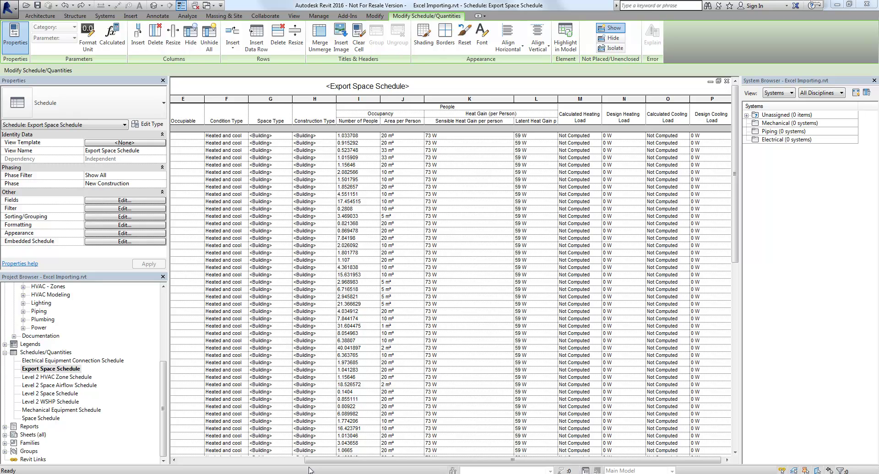
pyautogui.moveTo(311, 461); pyautogui.dragTo(227, 464)
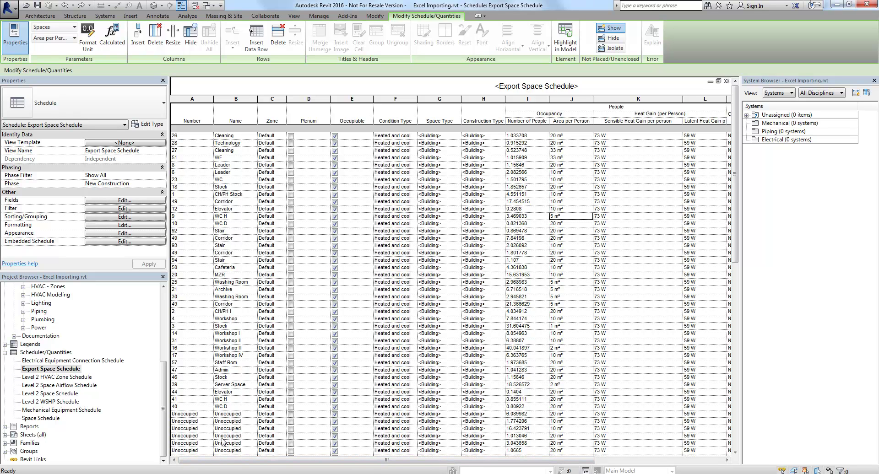
pyautogui.hotkey('alt', 'Tab')
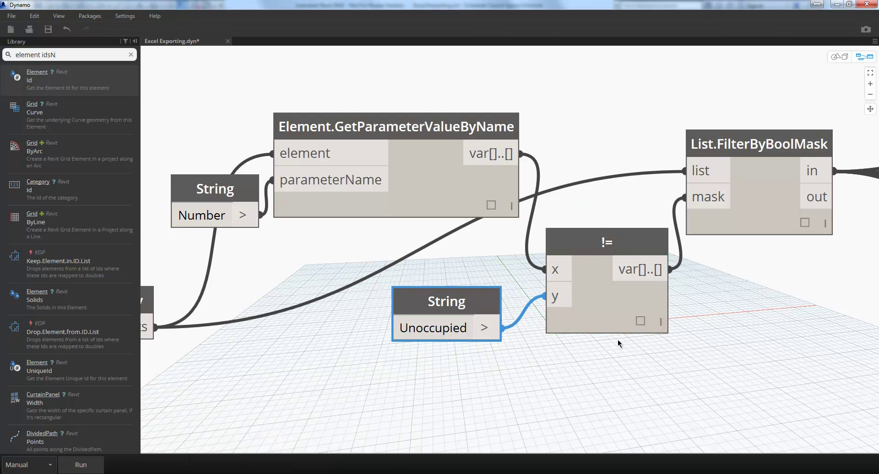
# Step: Examine the List.FilterByBoolMask node and the Element.Id and Element.GetParameterValueByName nodes it feeds
pyautogui.moveTo(655, 331); pyautogui.dragTo(680, 328, button='middle')
pyautogui.scroll(-3, 681, 327)
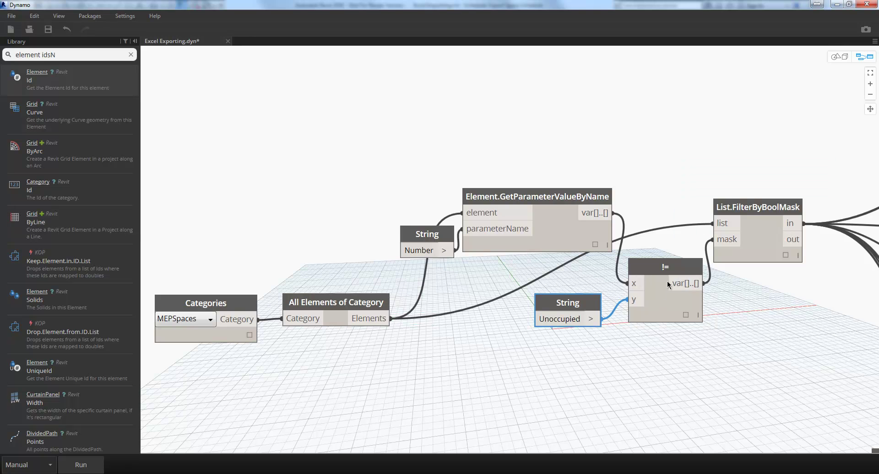
pyautogui.moveTo(772, 282); pyautogui.dragTo(504, 271, button='middle')
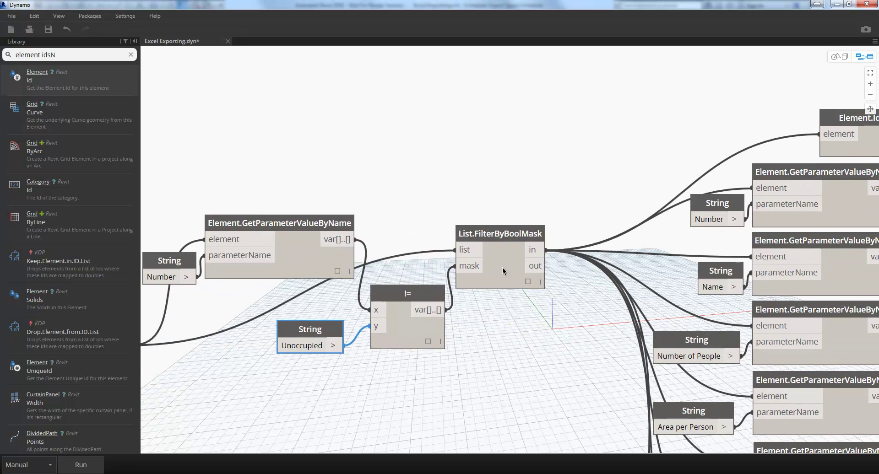
pyautogui.click(526, 280)
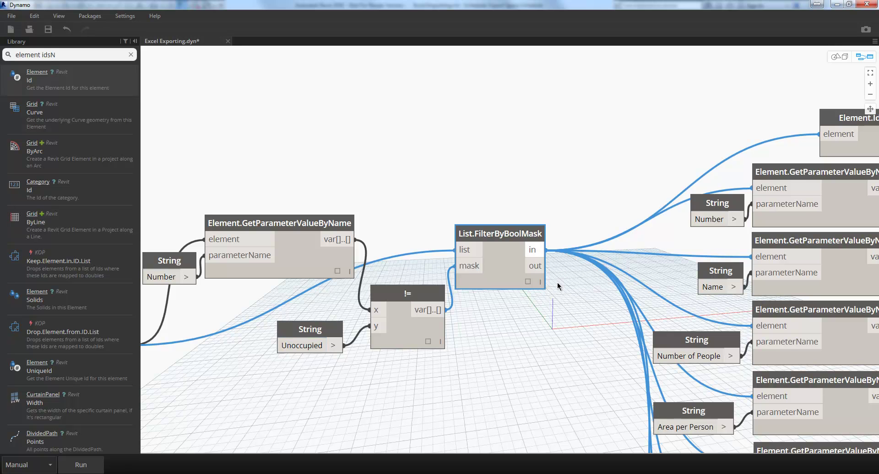
pyautogui.moveTo(554, 298); pyautogui.dragTo(327, 263, button='middle')
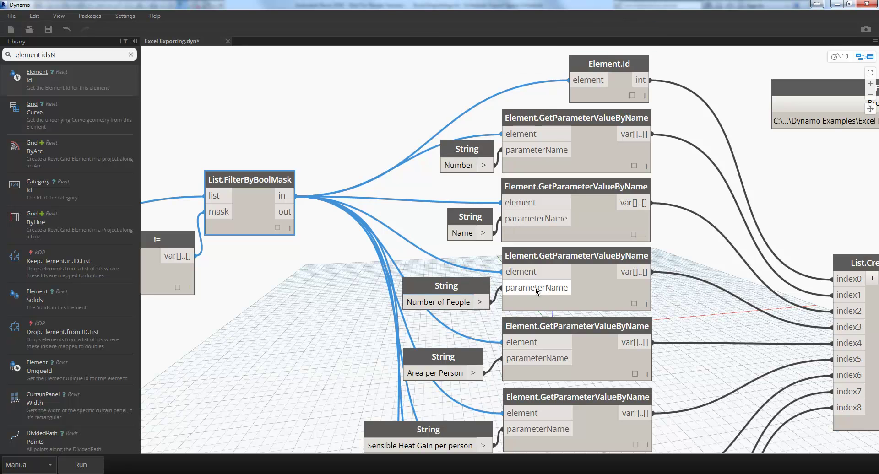
pyautogui.moveTo(521, 292); pyautogui.dragTo(506, 83, button='middle')
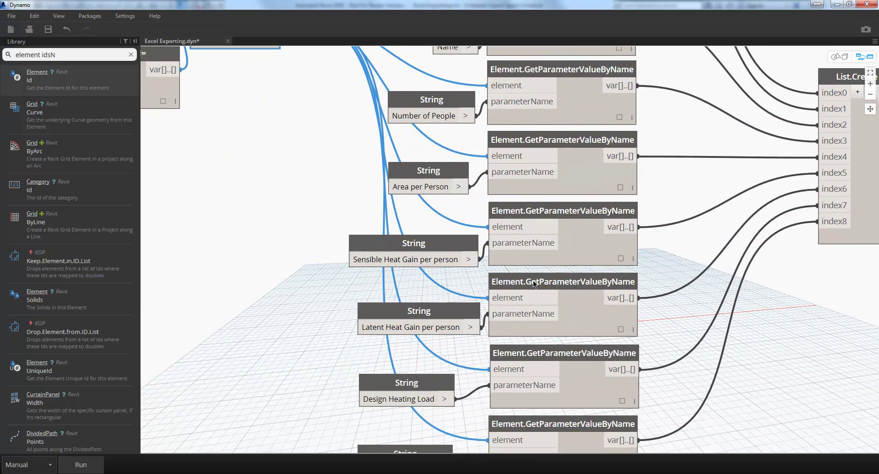
# Step: Examine the List.Create and List.Transpose nodes and the Excel.WriteToFile node with its file path, sheet name and overwrite inputs
pyautogui.moveTo(576, 109); pyautogui.dragTo(240, 223, button='middle')
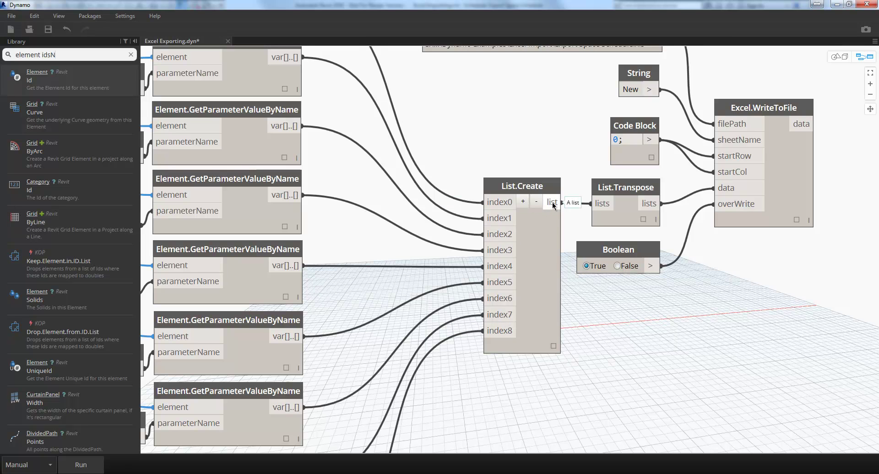
pyautogui.moveTo(562, 230); pyautogui.dragTo(437, 231, button='middle')
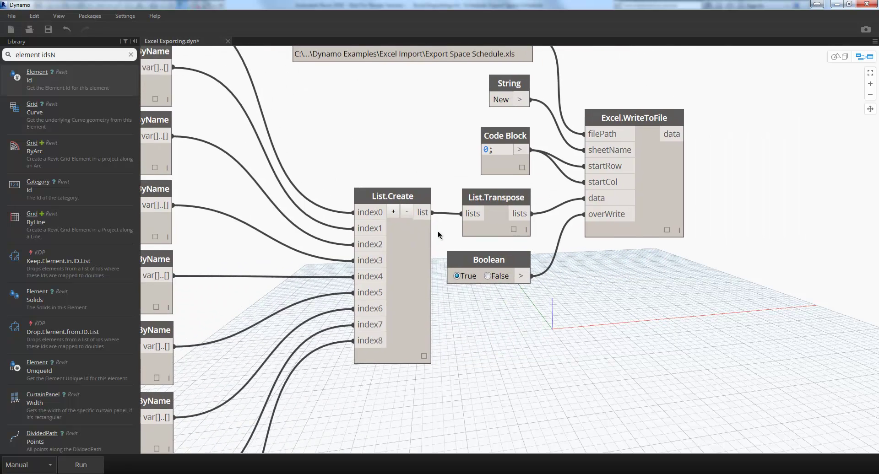
pyautogui.moveTo(482, 196)
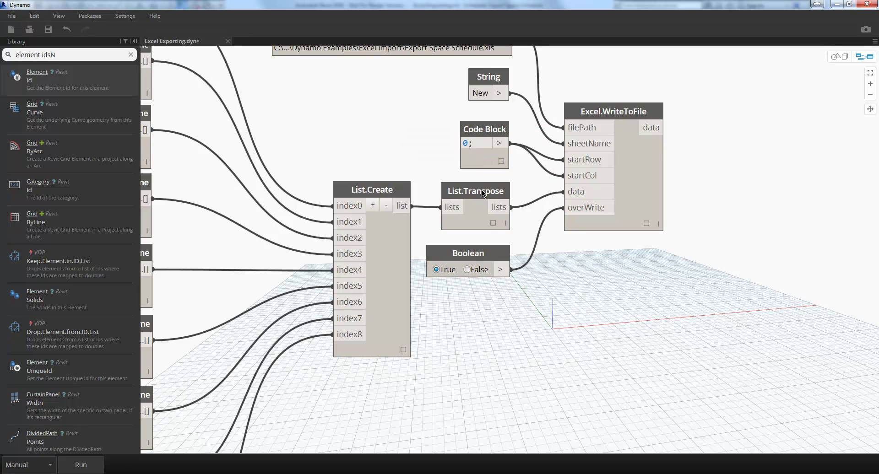
pyautogui.moveTo(481, 190); pyautogui.dragTo(449, 229, button='middle')
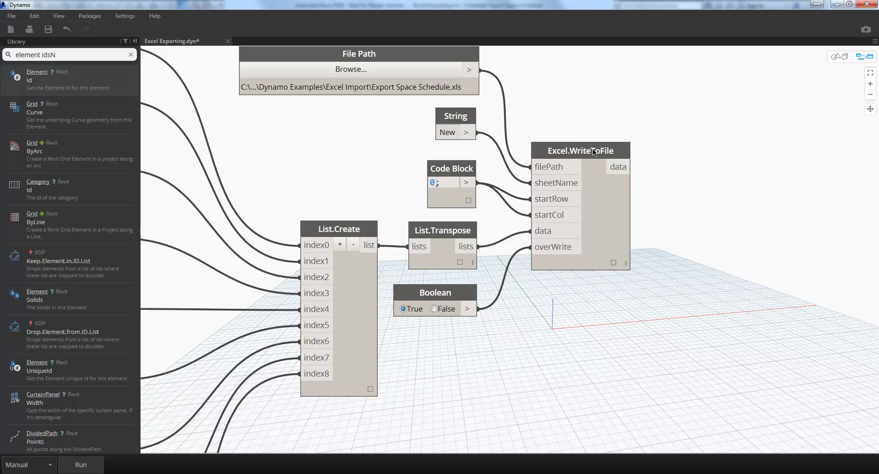
pyautogui.moveTo(682, 217); pyautogui.dragTo(693, 248, button='middle')
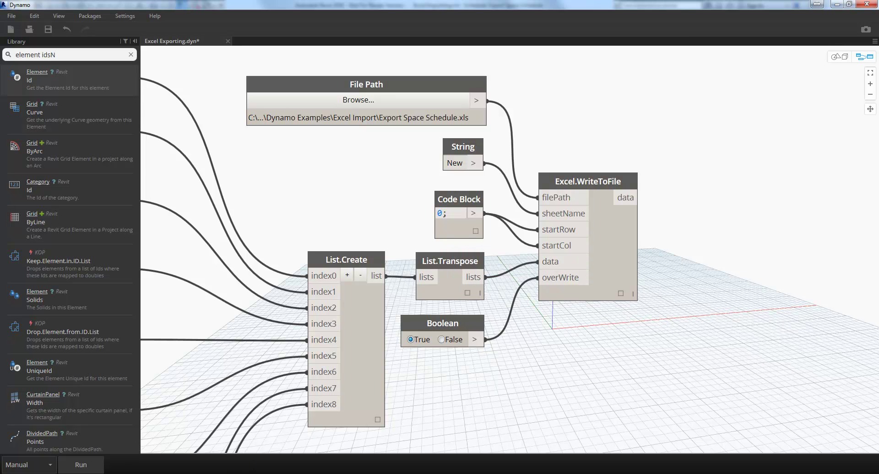
# Step: Run the graph and select the area per person values in cells E1:E6 of the exported Export Space Schedule.xls in Excel
pyautogui.rightClick(211, 473)
pyautogui.click(207, 463)
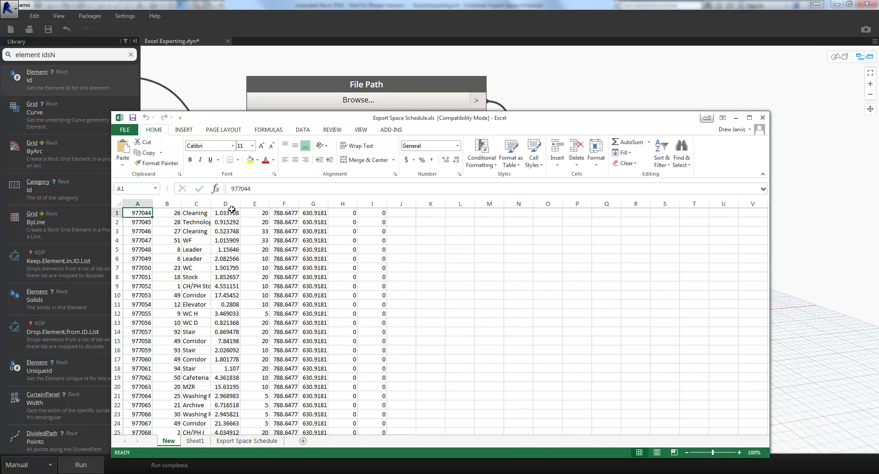
pyautogui.moveTo(258, 212); pyautogui.dragTo(258, 260)
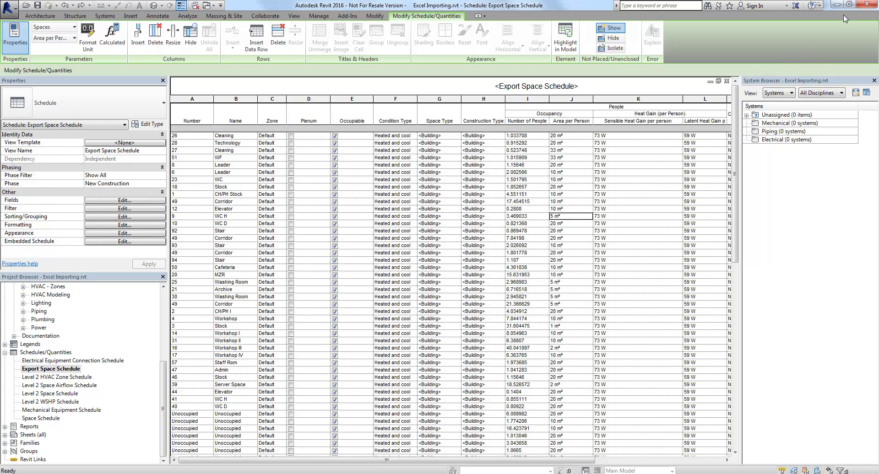
# Step: Return to the Excel workbook and enter the formula =E1+1 in cell E2 of the New sheet
pyautogui.hotkey('alt', 'Tab')
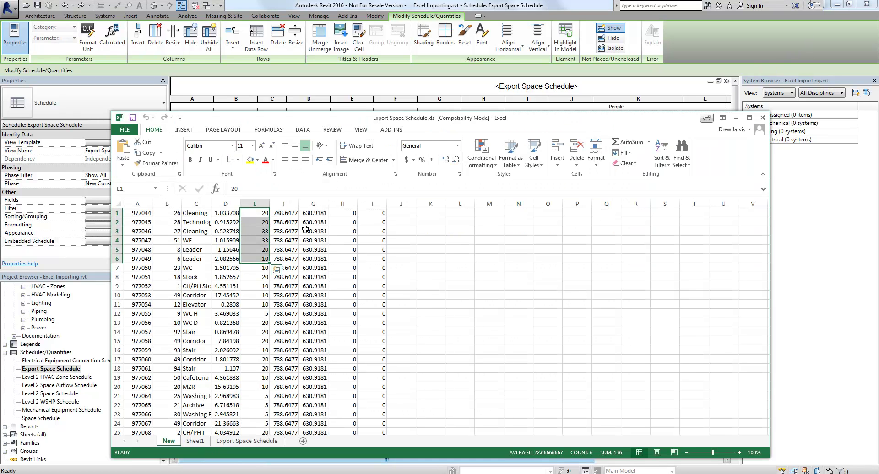
pyautogui.click(264, 214)
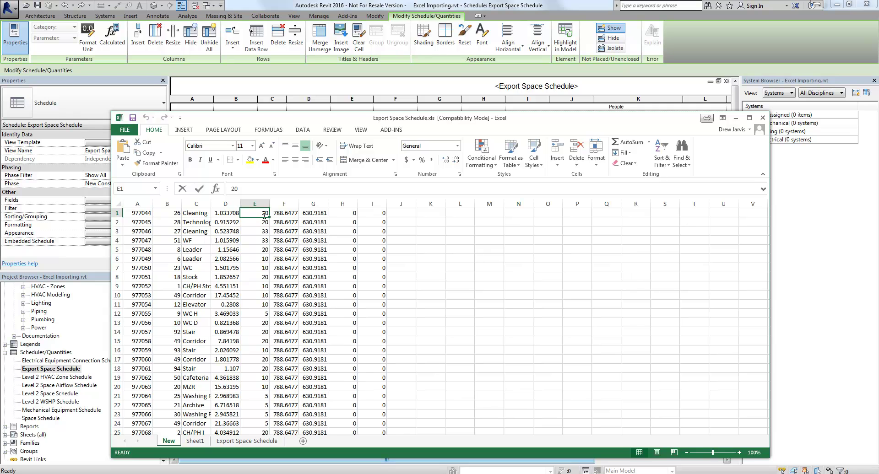
pyautogui.press('Down')
pyautogui.write('=')
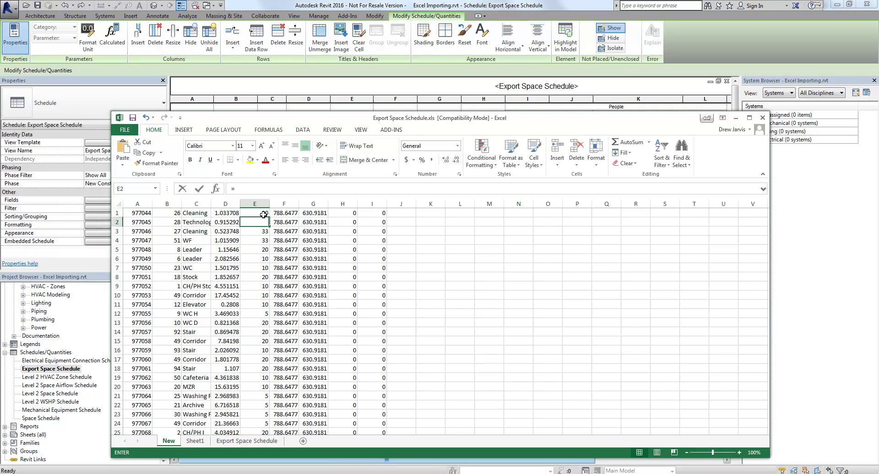
pyautogui.click(263, 213)
pyautogui.write('+1')
pyautogui.press('Return')
pyautogui.click(251, 220)
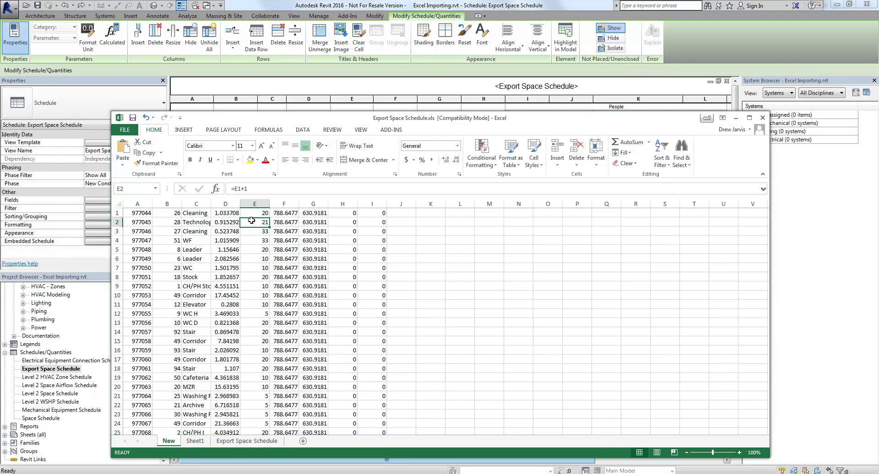
# Step: Fill the formula in E2 down to row 15 and set cell E16 to 15
pyautogui.moveTo(270, 226); pyautogui.dragTo(271, 346)
pyautogui.click(258, 351)
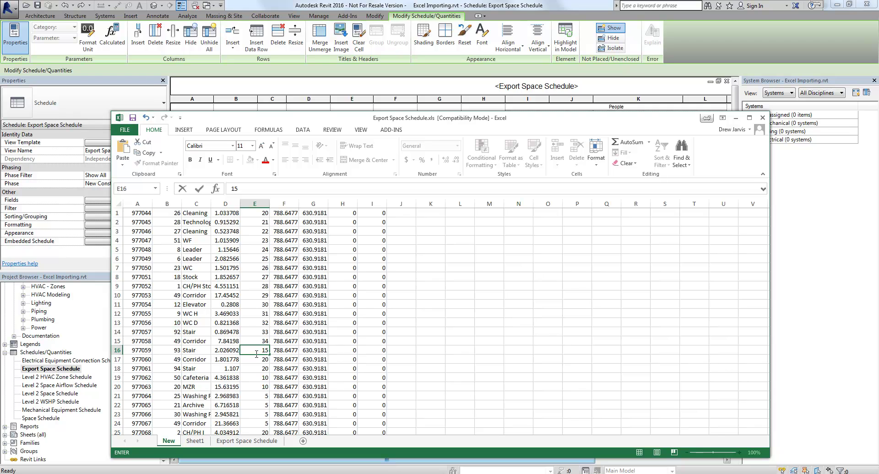
# Step: Enter the formula =E16+1 in cell E17 and fill it down to E35
pyautogui.click(258, 359)
pyautogui.write('=E16+')
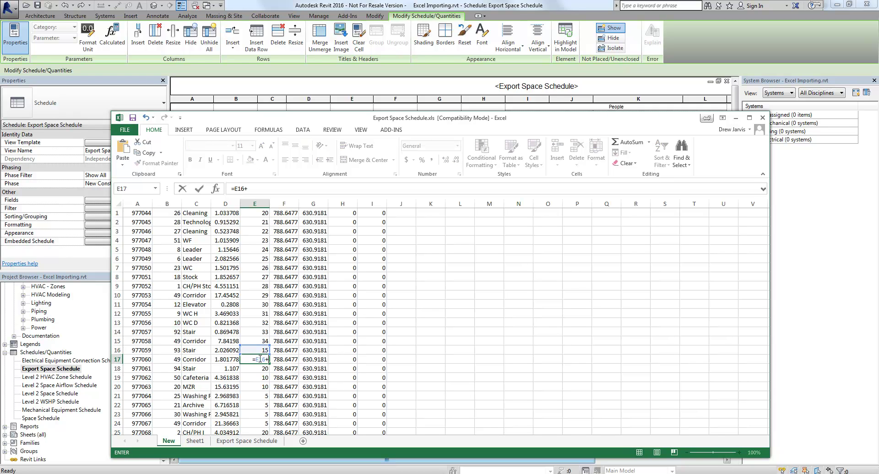
pyautogui.write('1')
pyautogui.press('Return')
pyautogui.click(260, 360)
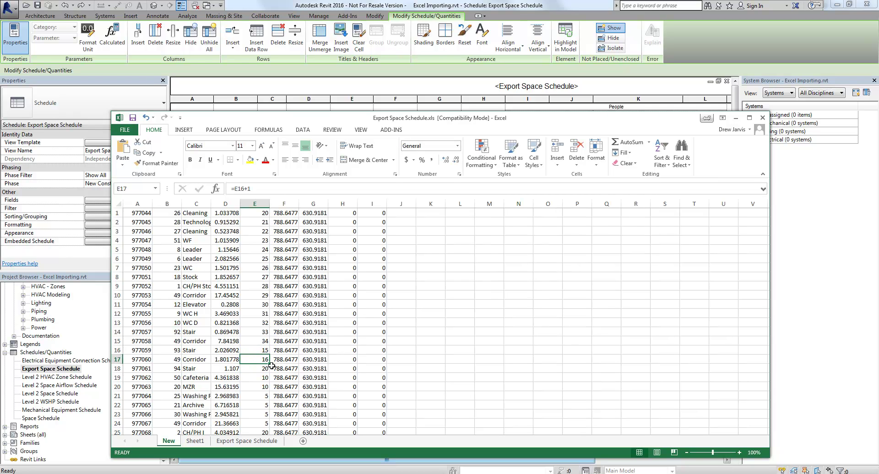
pyautogui.moveTo(268, 364); pyautogui.dragTo(268, 419)
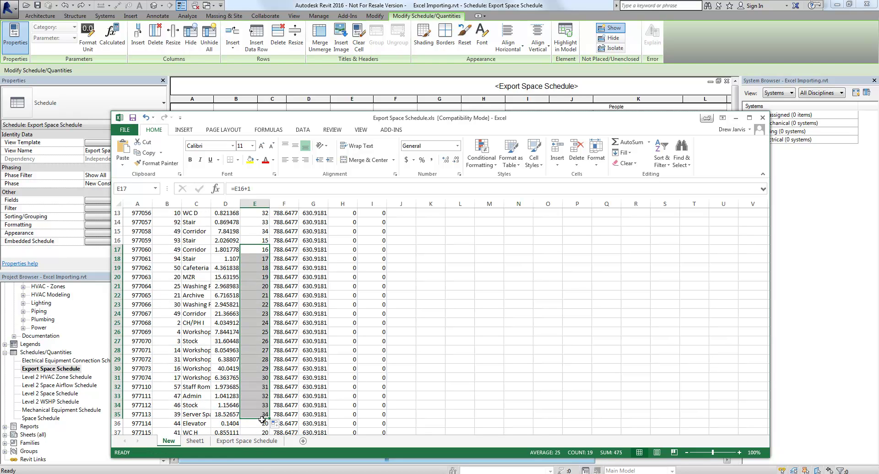
# Step: Enter the formula =E35-1 in cell E36 and fill it down to E54
pyautogui.click(266, 421)
pyautogui.write('=')
pyautogui.click(265, 415)
pyautogui.write('-1')
pyautogui.hotkey('ctrl', 'Return')
pyautogui.moveTo(270, 428); pyautogui.dragTo(259, 291)
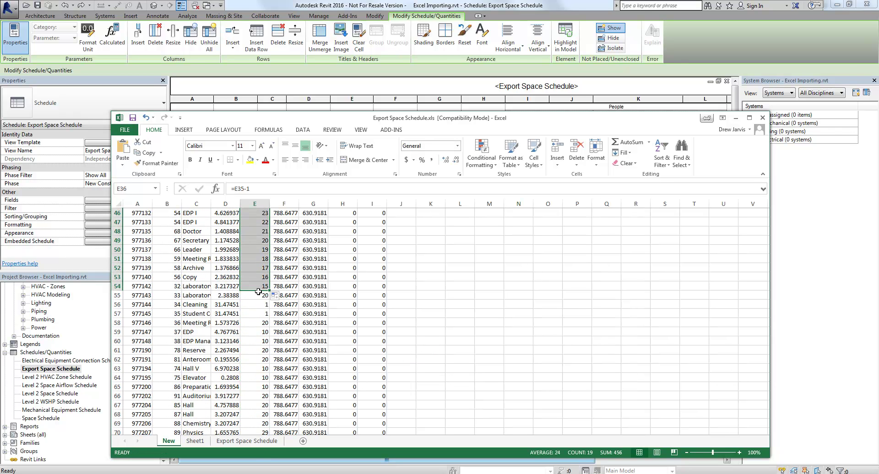
# Step: Enter the formula =E54+1 in cell E55 and fill it down to the last data row, E78
pyautogui.click(258, 295)
pyautogui.write('=')
pyautogui.click(255, 287)
pyautogui.write('+1')
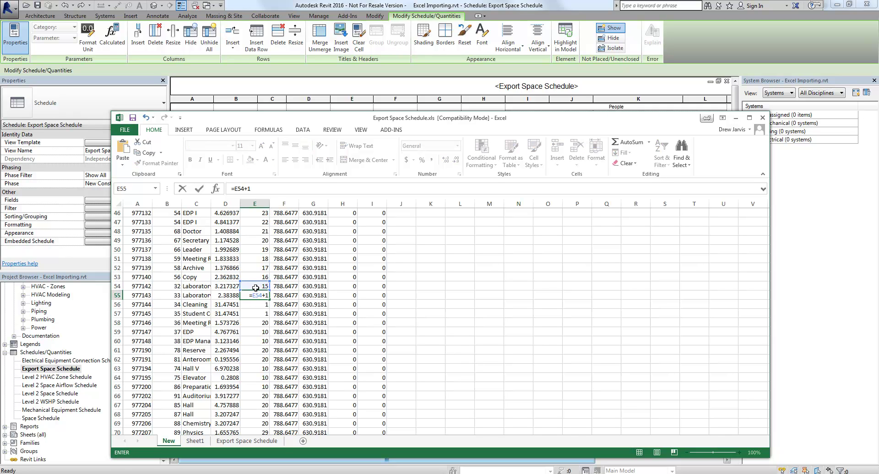
pyautogui.press('Return')
pyautogui.click(267, 296)
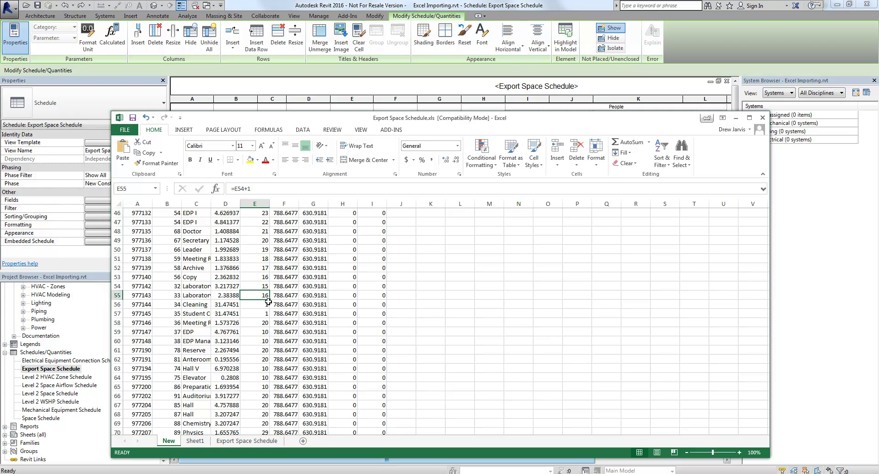
pyautogui.moveTo(270, 300); pyautogui.dragTo(269, 418)
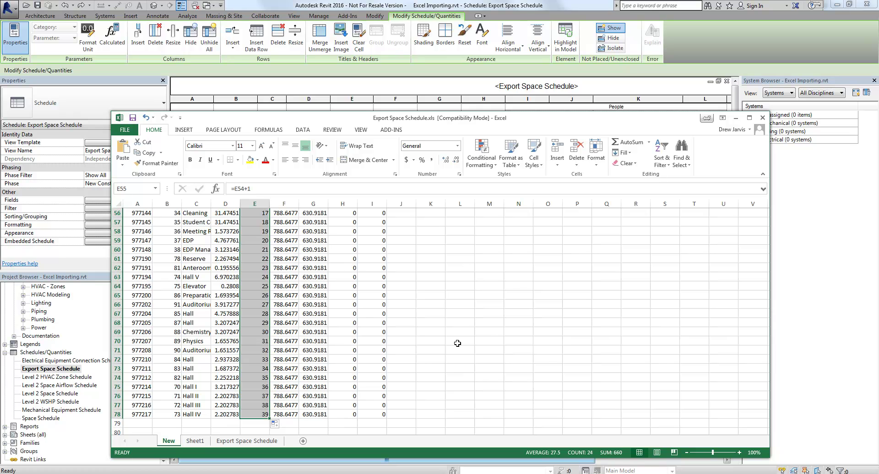
pyautogui.click(457, 344)
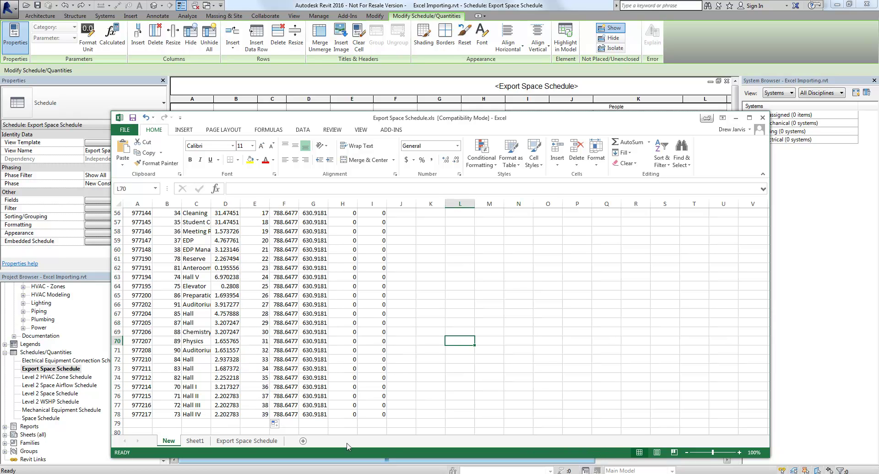
# Step: Switch to Dynamo, save the changes to Excel Exporting.dyn and open Excel Importing.dyn from the Excel Import folder
pyautogui.moveTo(295, 471)
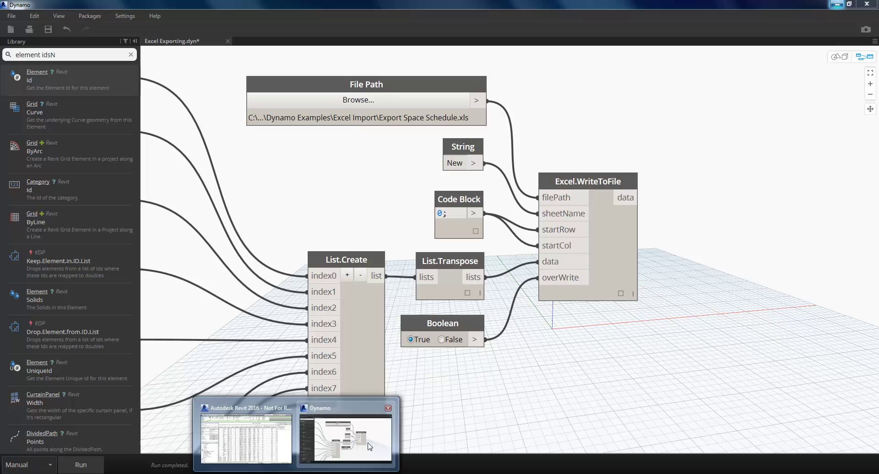
pyautogui.click(346, 438)
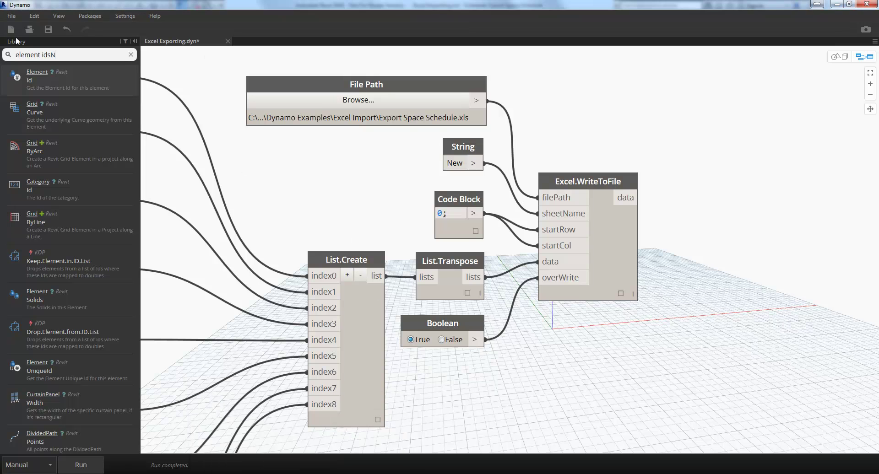
pyautogui.click(29, 30)
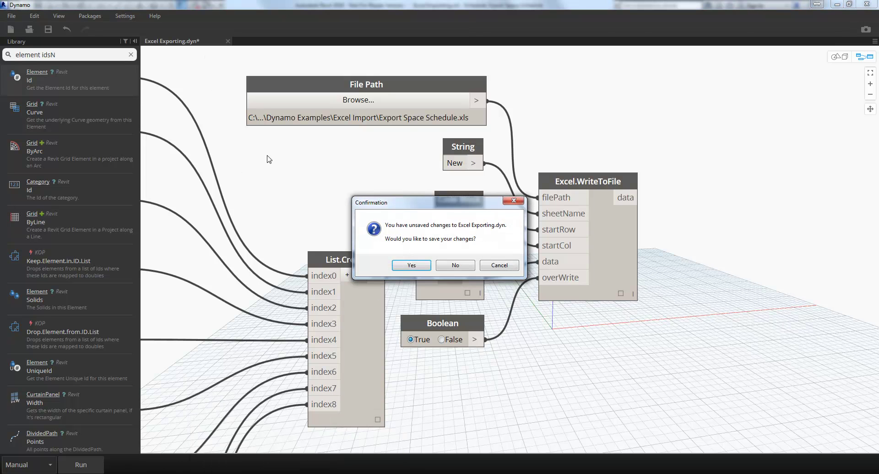
pyautogui.click(421, 267)
pyautogui.click(412, 195)
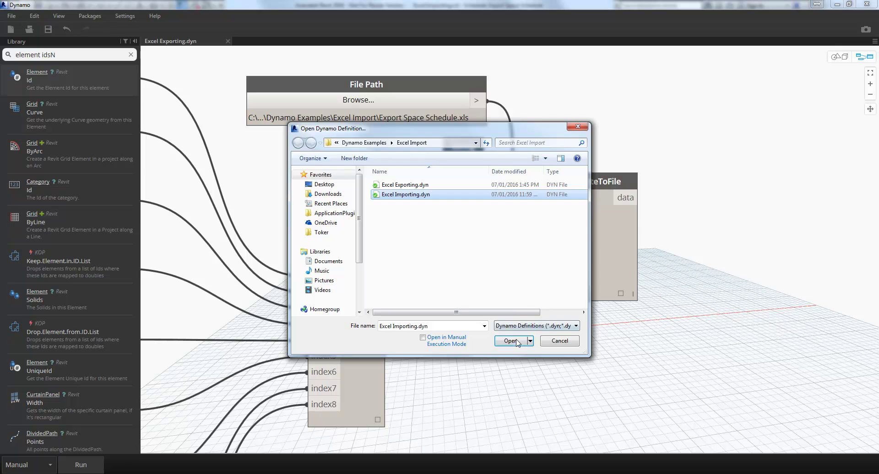
pyautogui.click(516, 342)
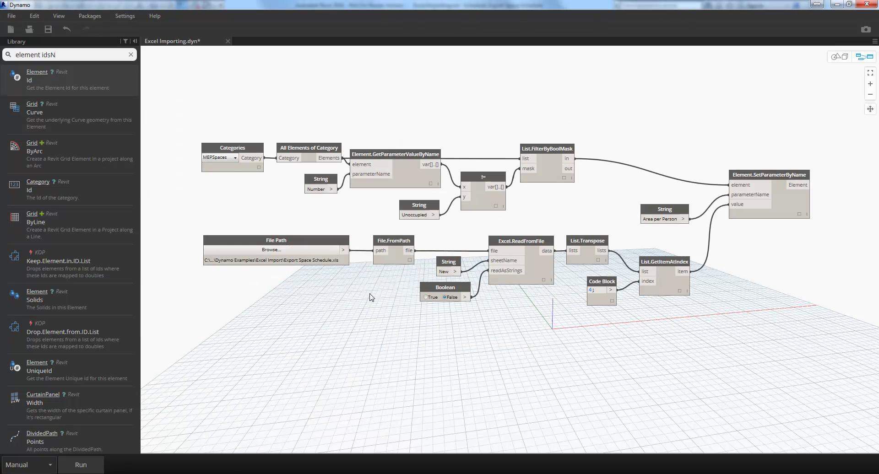
# Step: Examine the File Path, Excel.ReadFromFile, List.Transpose and List.GetItemAtIndex nodes that read the New sheet
pyautogui.scroll(5, 277, 259)
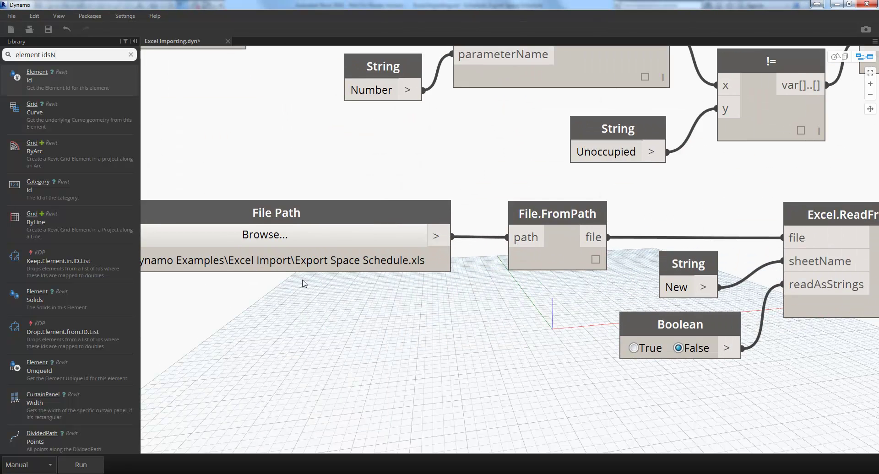
pyautogui.scroll(-5, 303, 284)
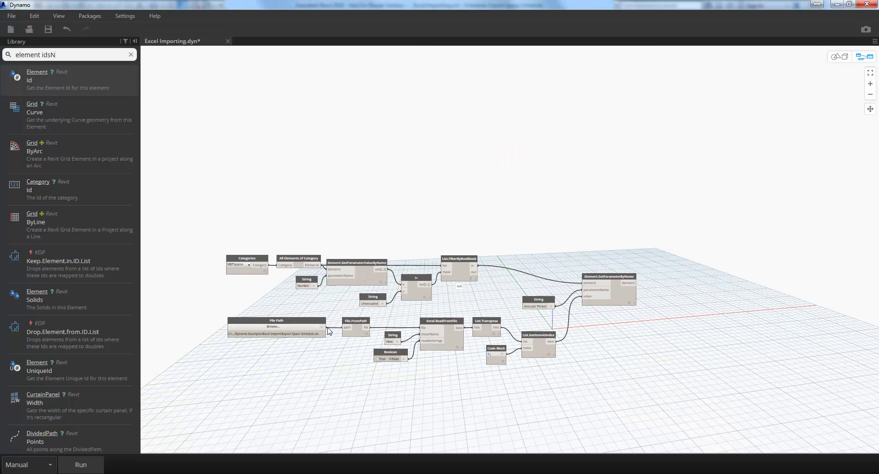
pyautogui.scroll(3, 326, 375)
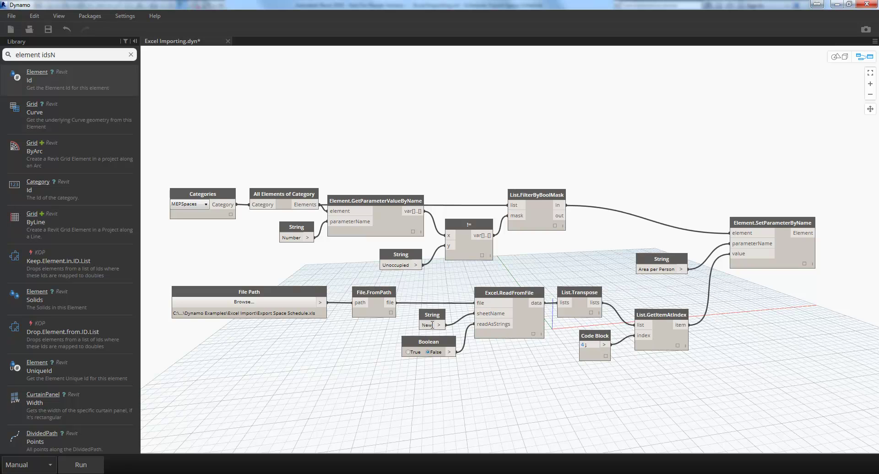
pyautogui.scroll(2, 481, 355)
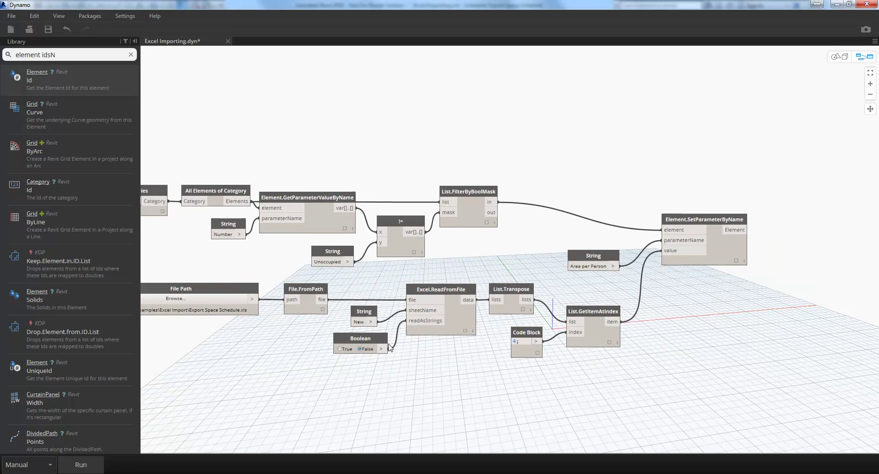
pyautogui.scroll(1, 484, 303)
pyautogui.scroll(4, 484, 303)
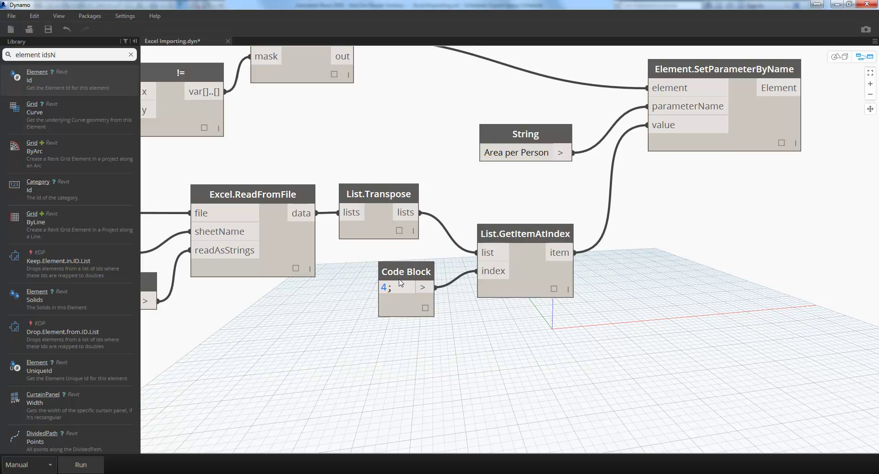
# Step: Compare the Code Block index 4 with the zero-based column order of the Excel sheet, counting from column A to E
pyautogui.moveTo(386, 288); pyautogui.dragTo(378, 291)
pyautogui.hotkey('alt', 'Tab')
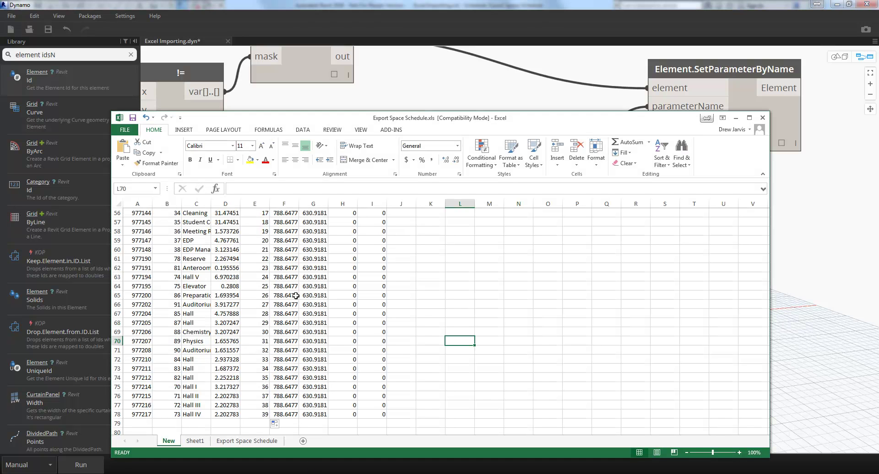
pyautogui.click(134, 213)
pyautogui.click(167, 213)
pyautogui.click(196, 212)
pyautogui.click(231, 214)
pyautogui.click(255, 213)
pyautogui.click(255, 204)
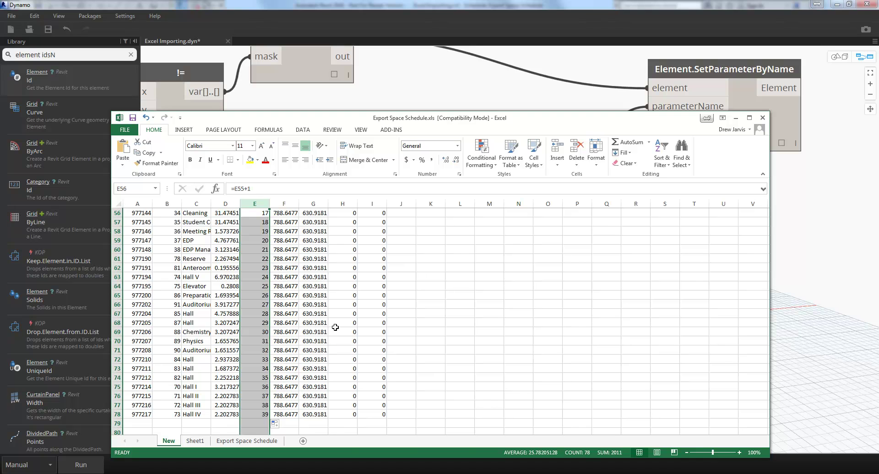
pyautogui.click(736, 118)
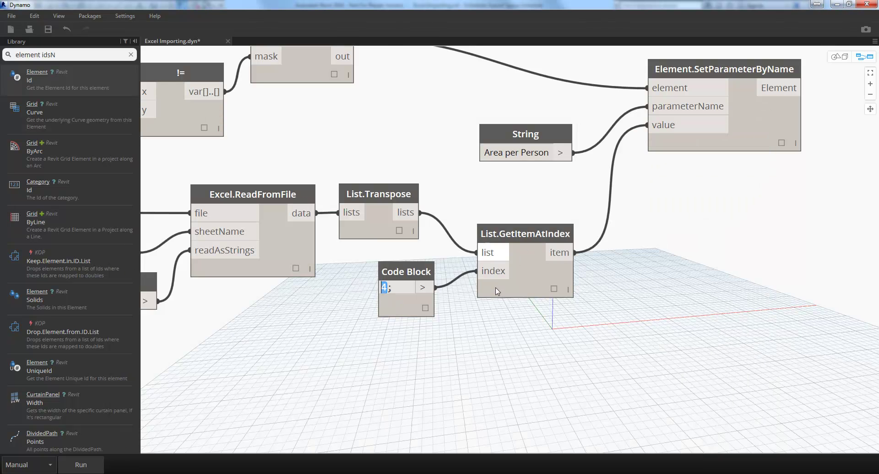
# Step: Examine the node chain from the MEPSpaces category through List.FilterByBoolMask to Element.SetParameterByName
pyautogui.moveTo(572, 267); pyautogui.dragTo(785, 420, button='middle')
pyautogui.moveTo(426, 295); pyautogui.dragTo(737, 328, button='middle')
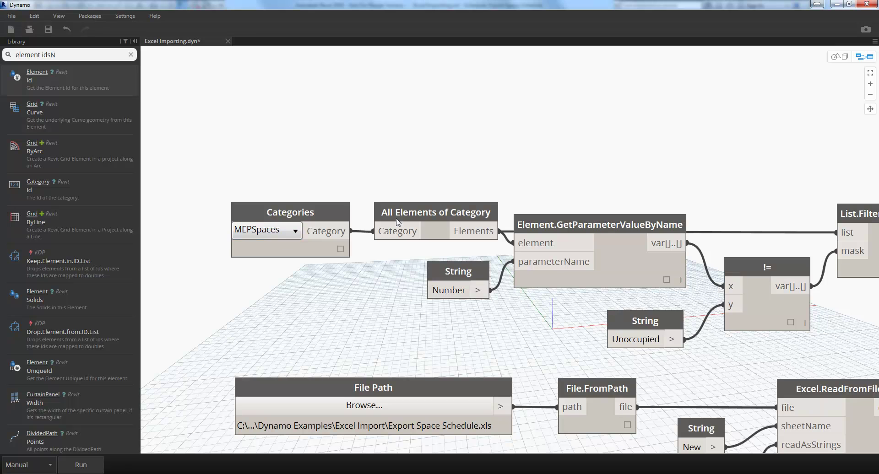
pyautogui.moveTo(439, 226); pyautogui.dragTo(214, 182, button='middle')
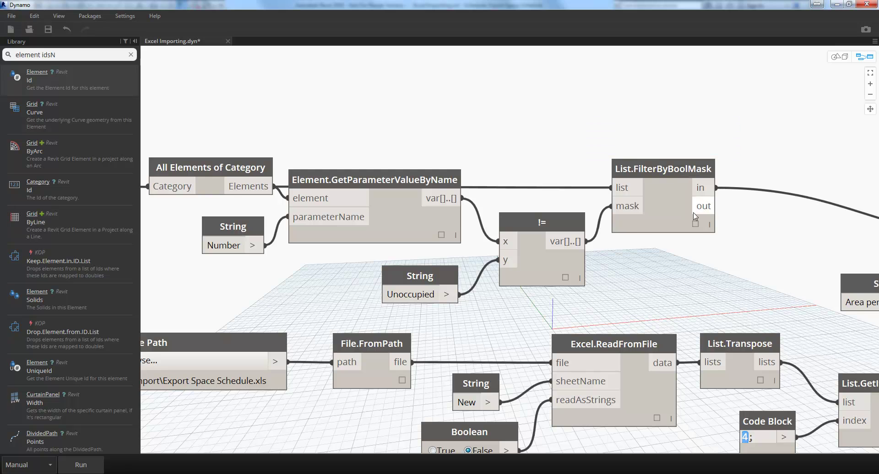
pyautogui.moveTo(708, 224); pyautogui.dragTo(275, 142, button='middle')
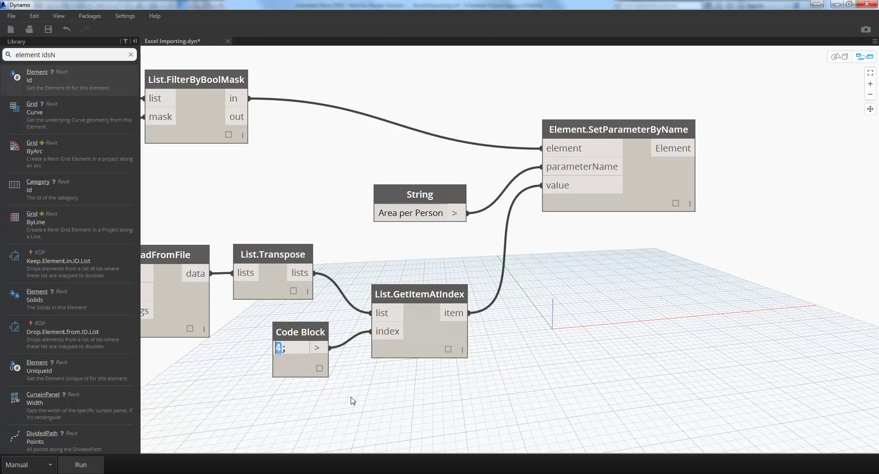
# Step: Place the Dynamo window beside the Revit Export Space Schedule and run the import graph
pyautogui.moveTo(517, 5); pyautogui.dragTo(0, 7)
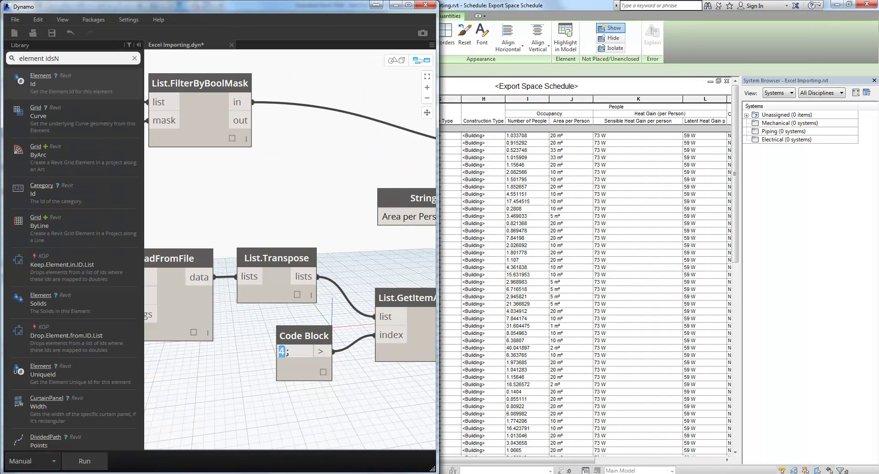
pyautogui.click(84, 462)
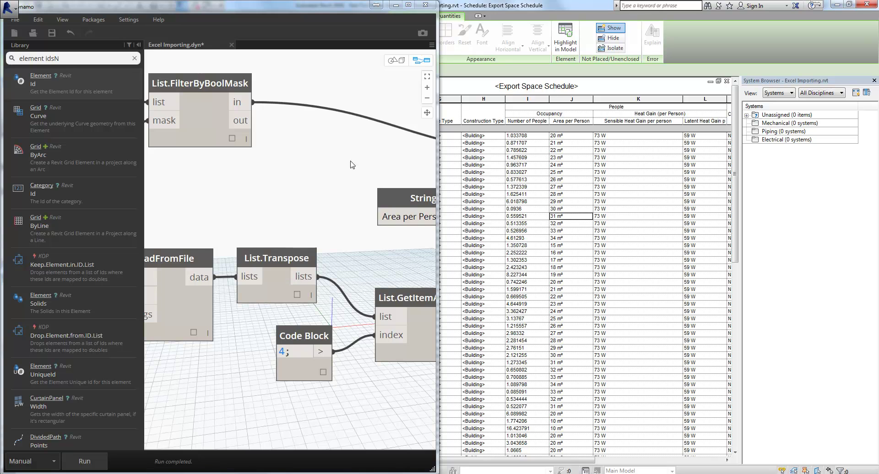
pyautogui.moveTo(325, 201); pyautogui.dragTo(183, 200, button='middle')
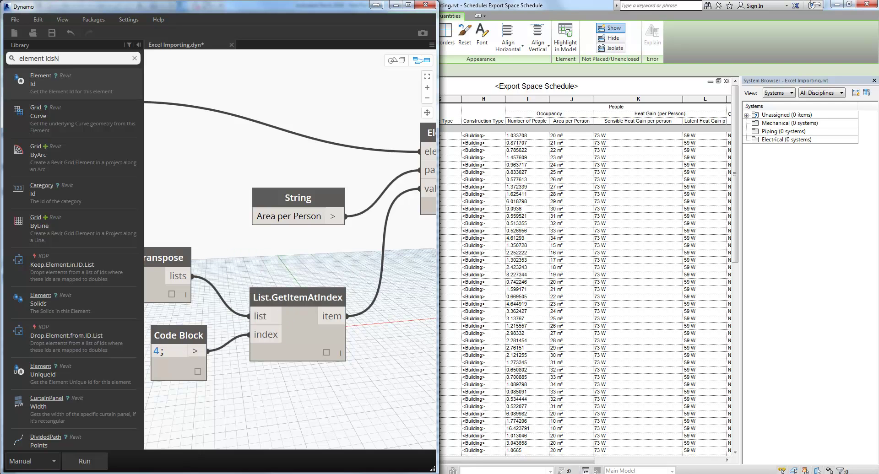
# Step: Review the other columns of the Excel sheet, including the element IDs, and return to Dynamo to examine the Element.SetParameterByName inputs
pyautogui.click(222, 473)
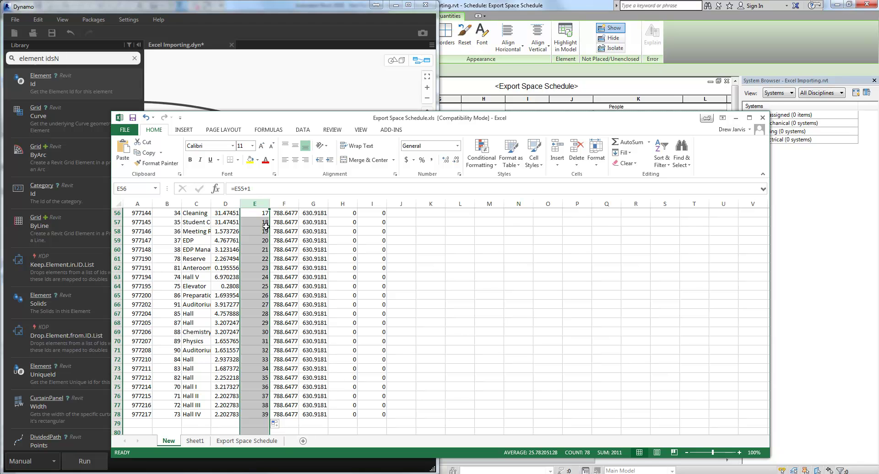
pyautogui.click(310, 204)
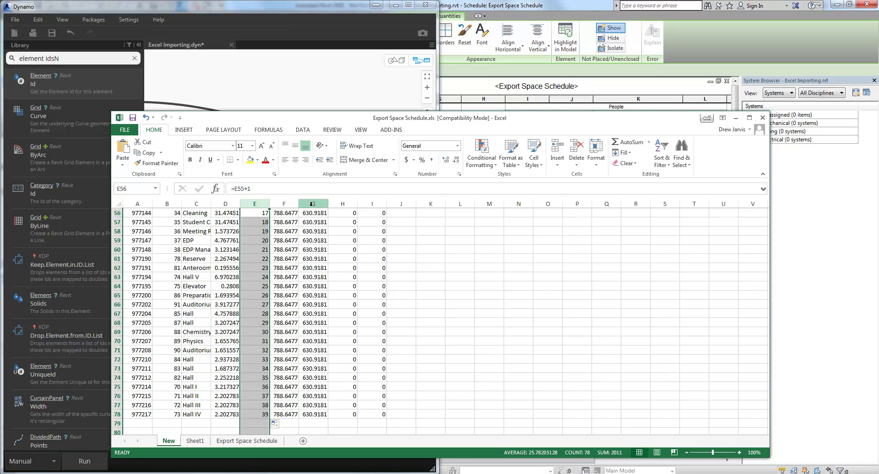
pyautogui.click(371, 204)
pyautogui.click(169, 204)
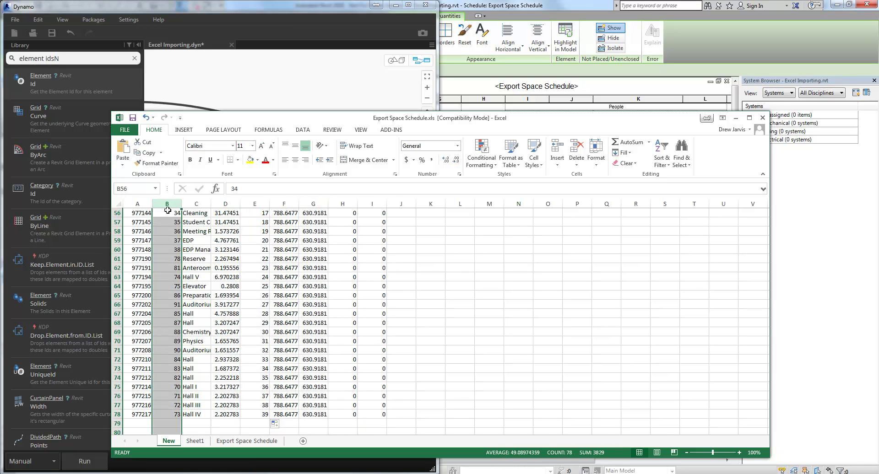
pyautogui.click(139, 204)
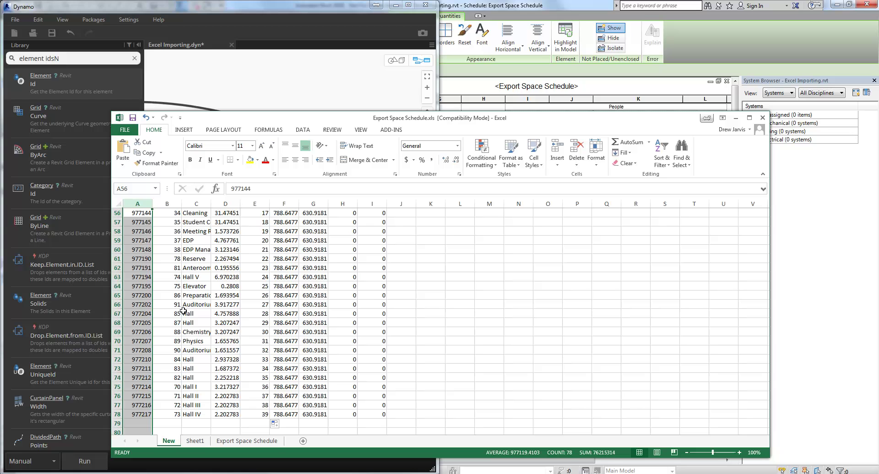
pyautogui.click(736, 117)
pyautogui.moveTo(392, 267); pyautogui.dragTo(308, 272, button='middle')
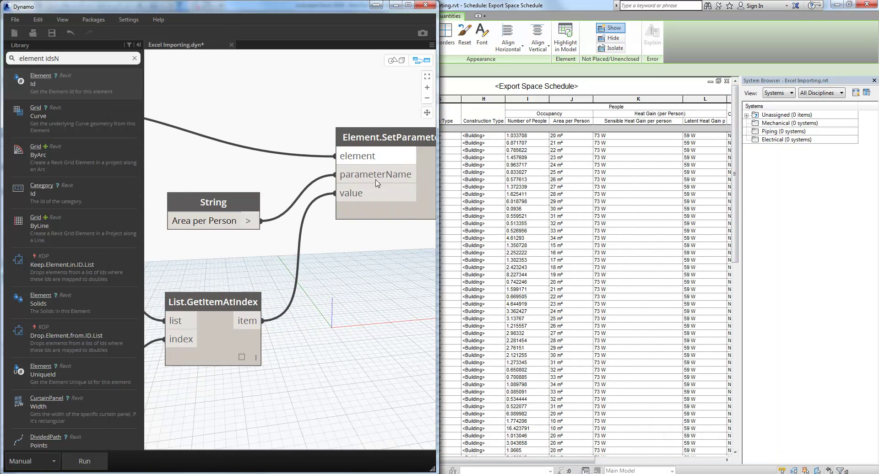
pyautogui.scroll(-2, 374, 243)
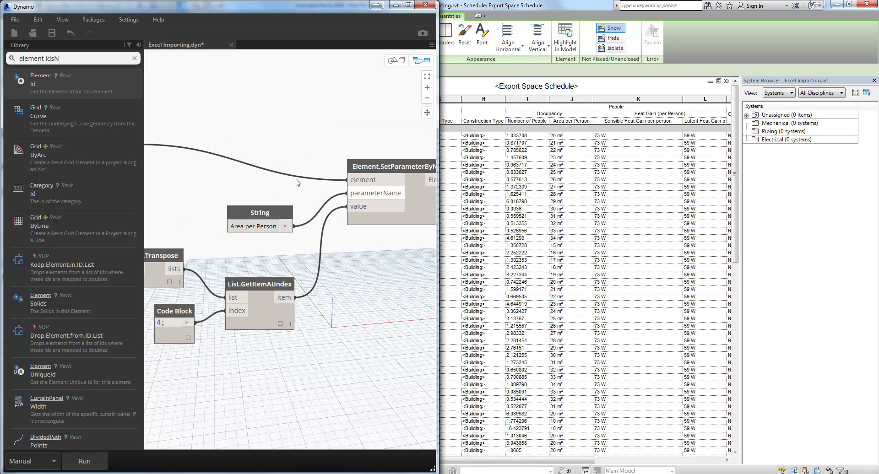